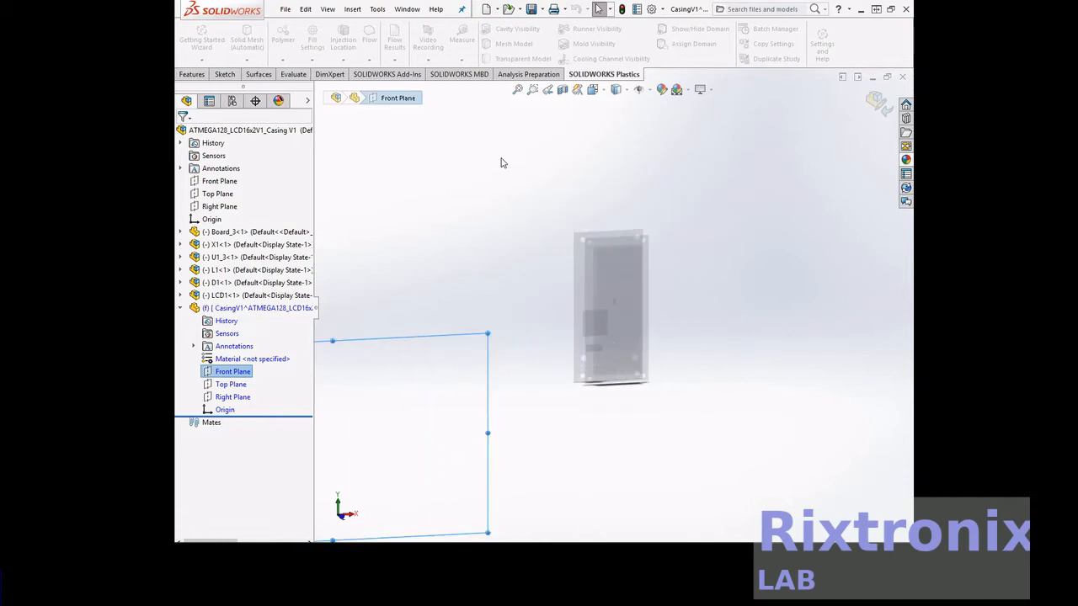
Enlarge the casing part's Front Plane outline so that it surrounds the whole board assembly.
scroll(501, 171, up, 5)
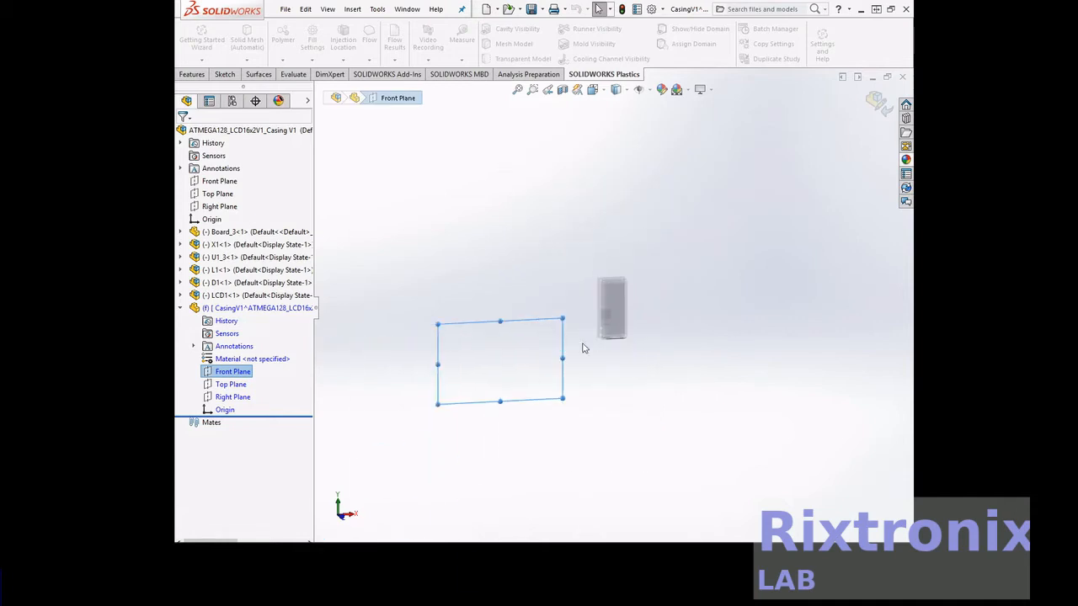
drag(562, 360, 805, 347)
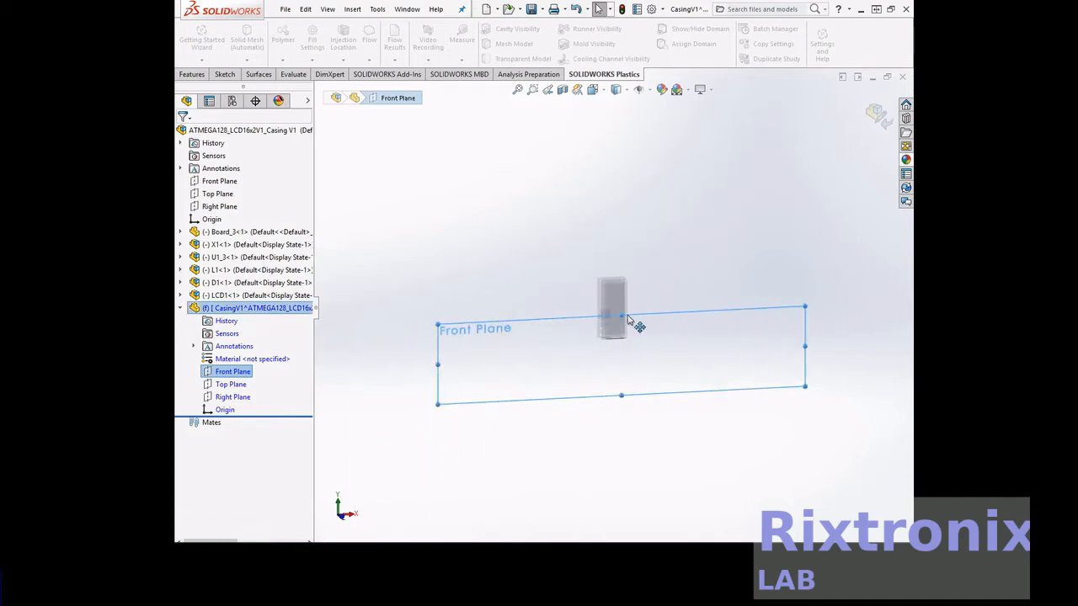
drag(622, 315, 643, 231)
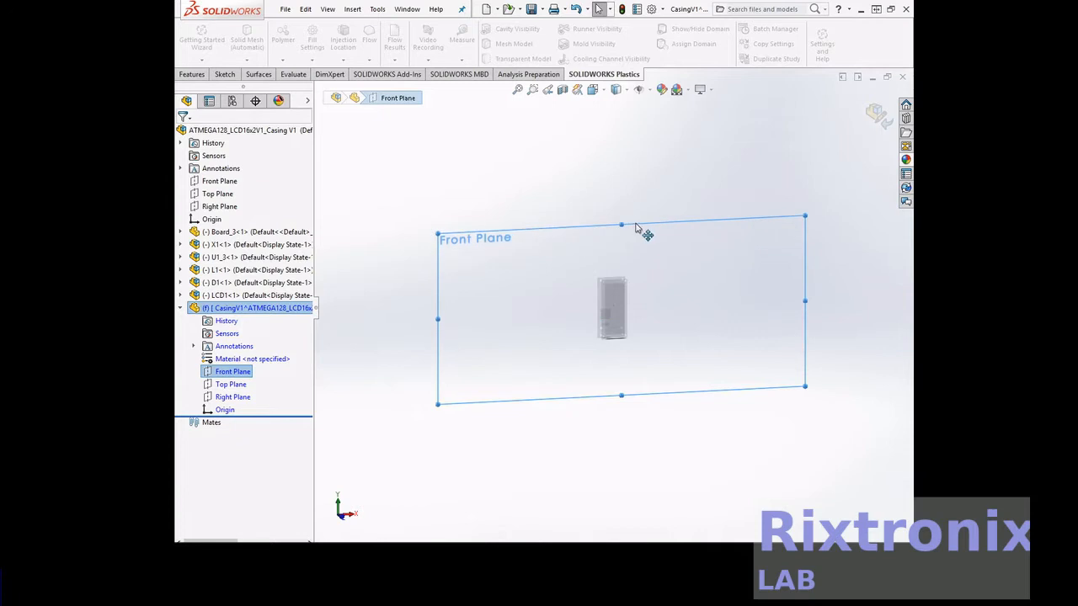
click(780, 159)
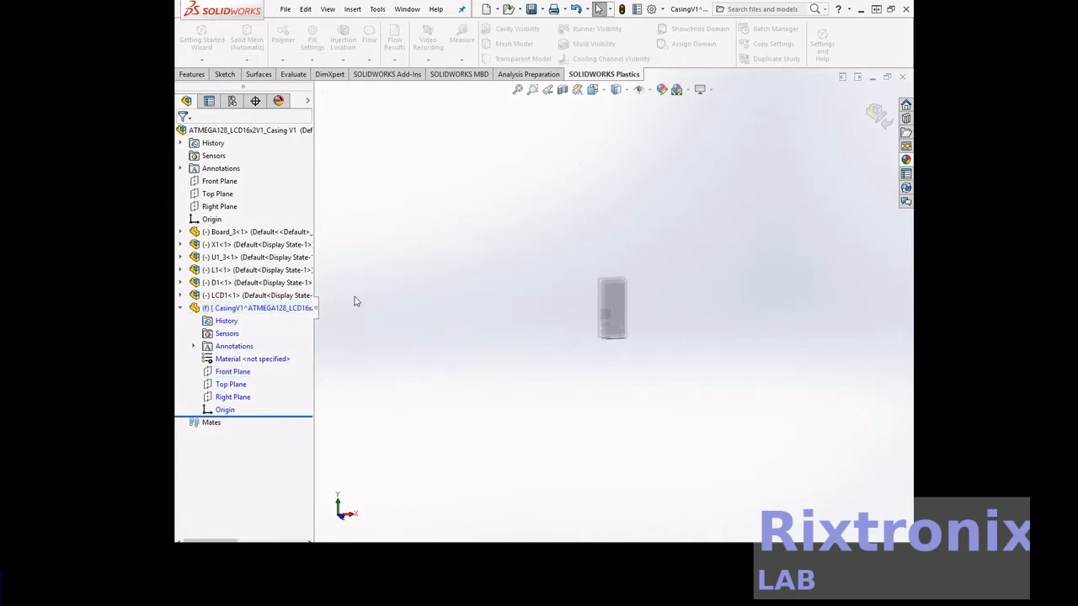
Create a reference plane offset 20 mm from the casing's Front Plane, on the LCD side of the board.
click(233, 371)
right_click(790, 175)
mouse_move(800, 193)
click(690, 239)
drag(810, 167, 674, 147)
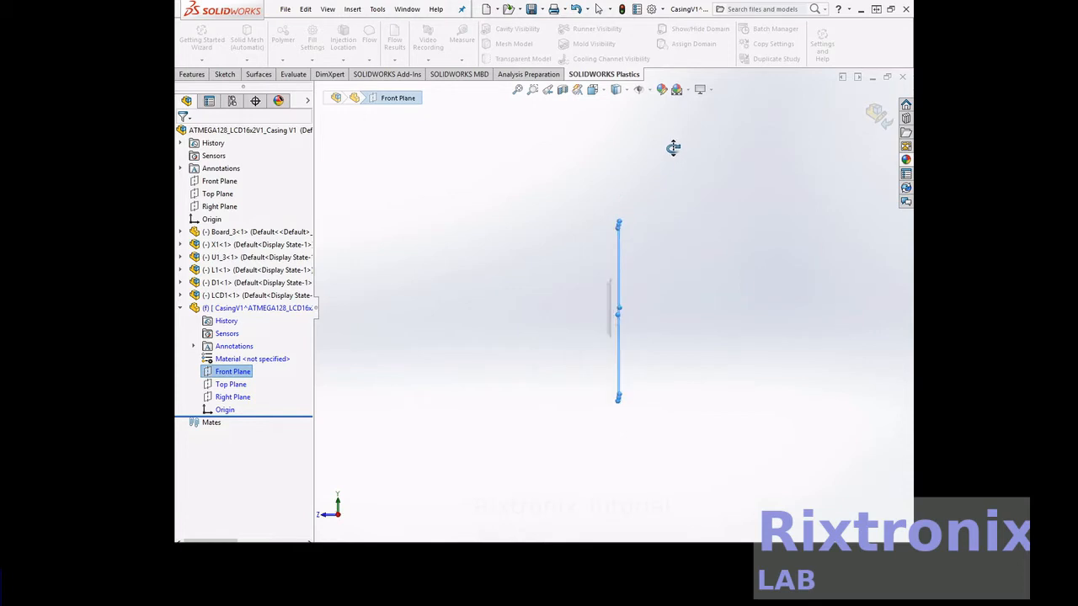
click(605, 91)
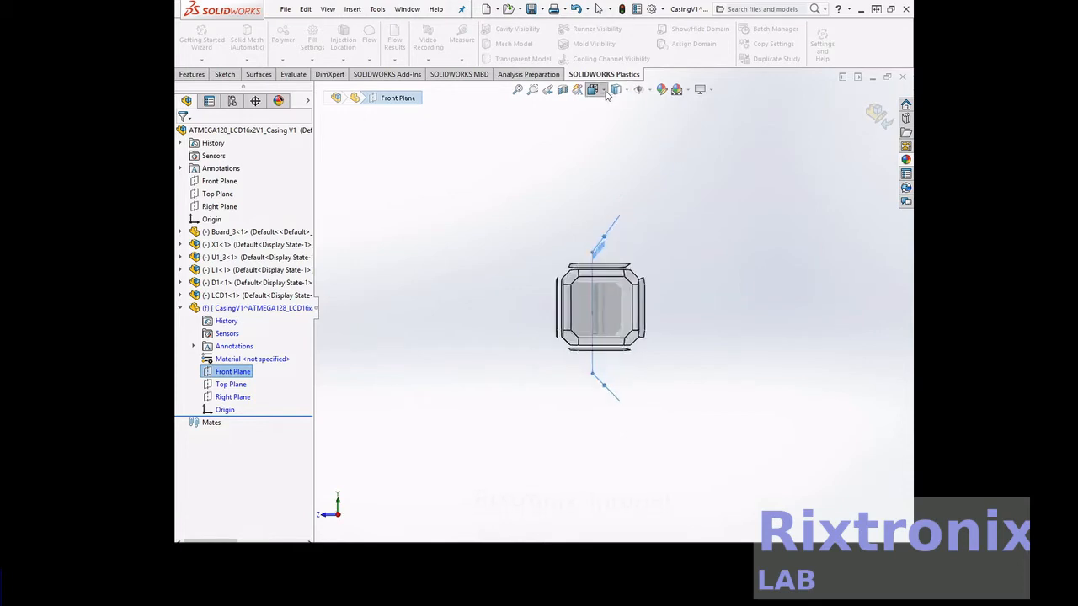
click(689, 300)
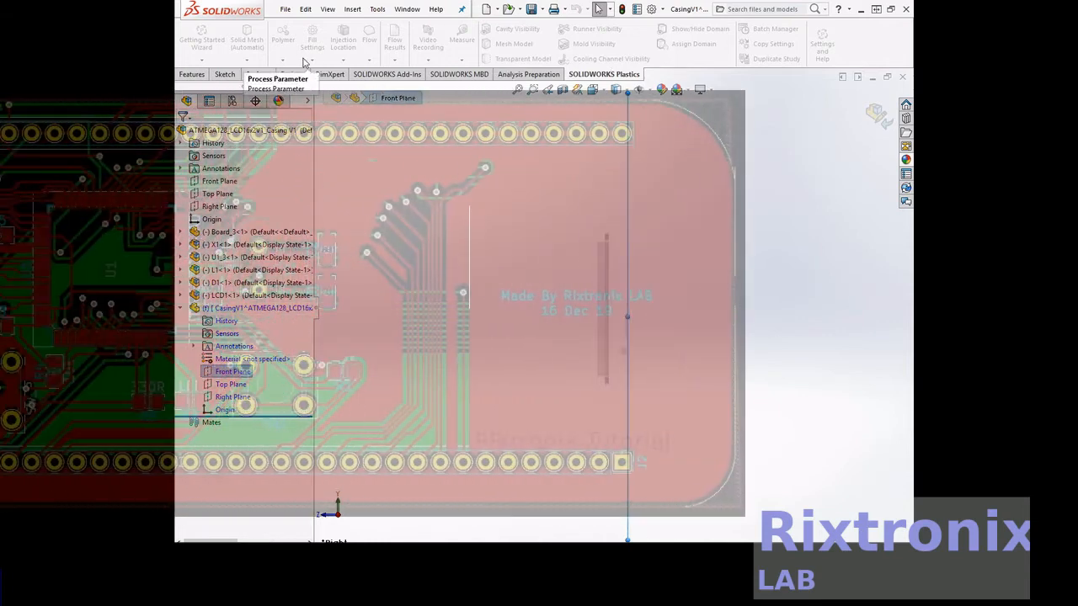
click(199, 75)
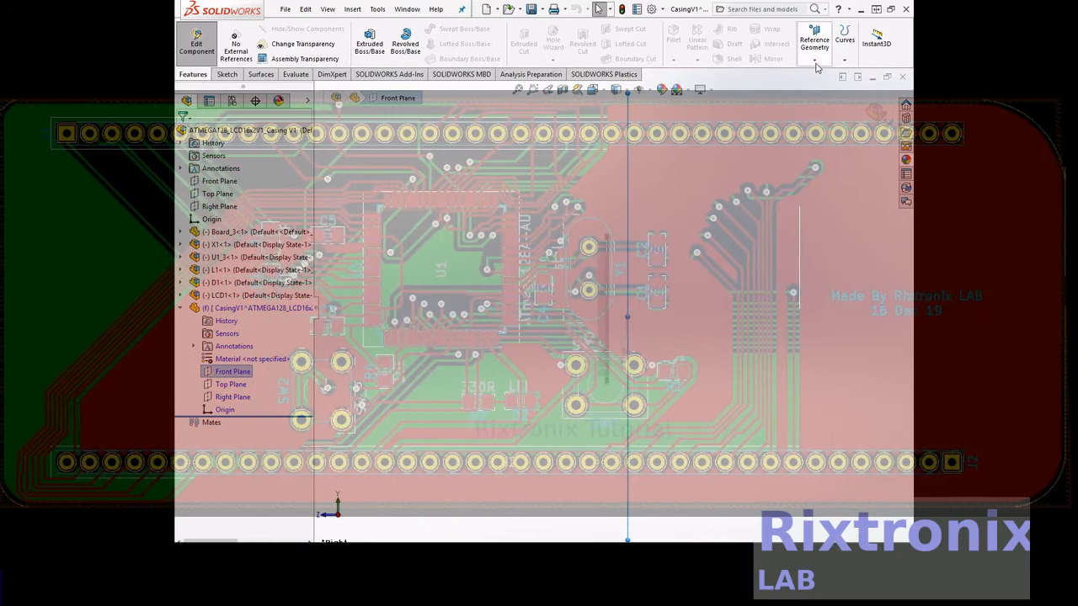
click(815, 60)
click(818, 75)
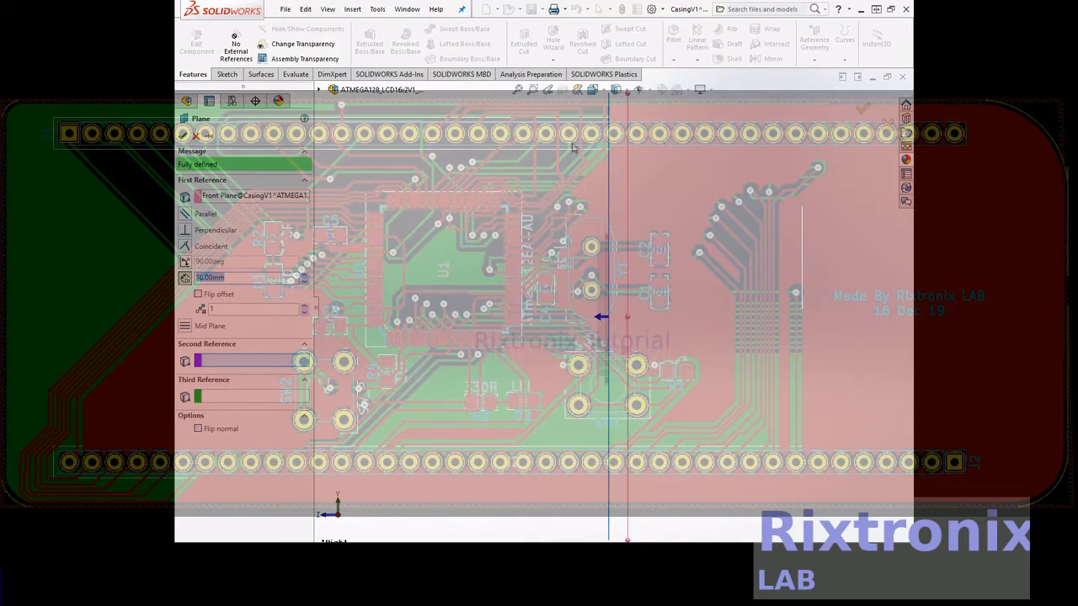
click(219, 278)
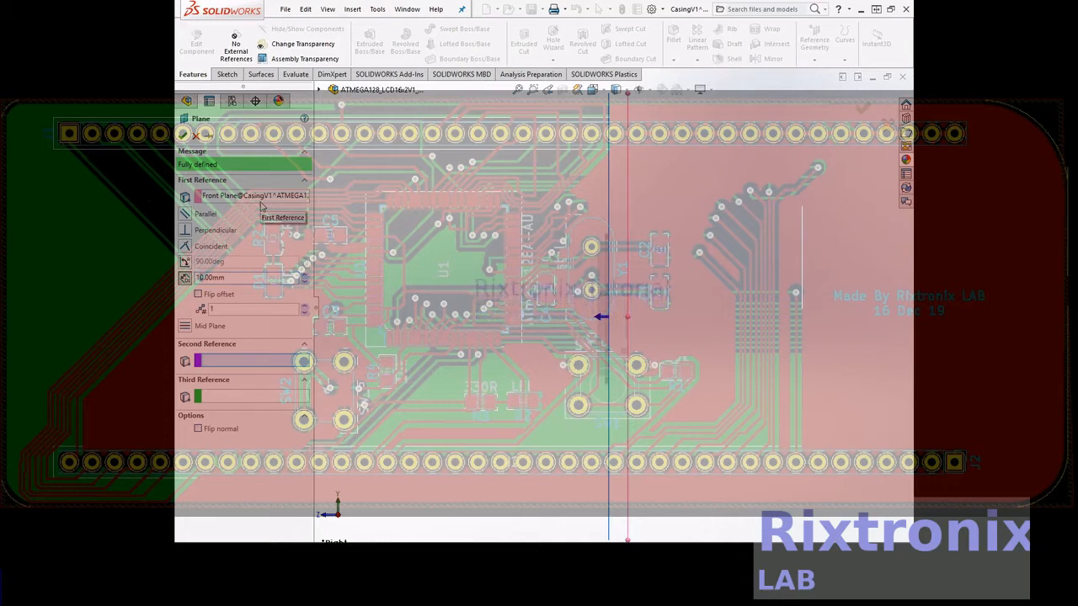
key(BackSpace)
text(5)
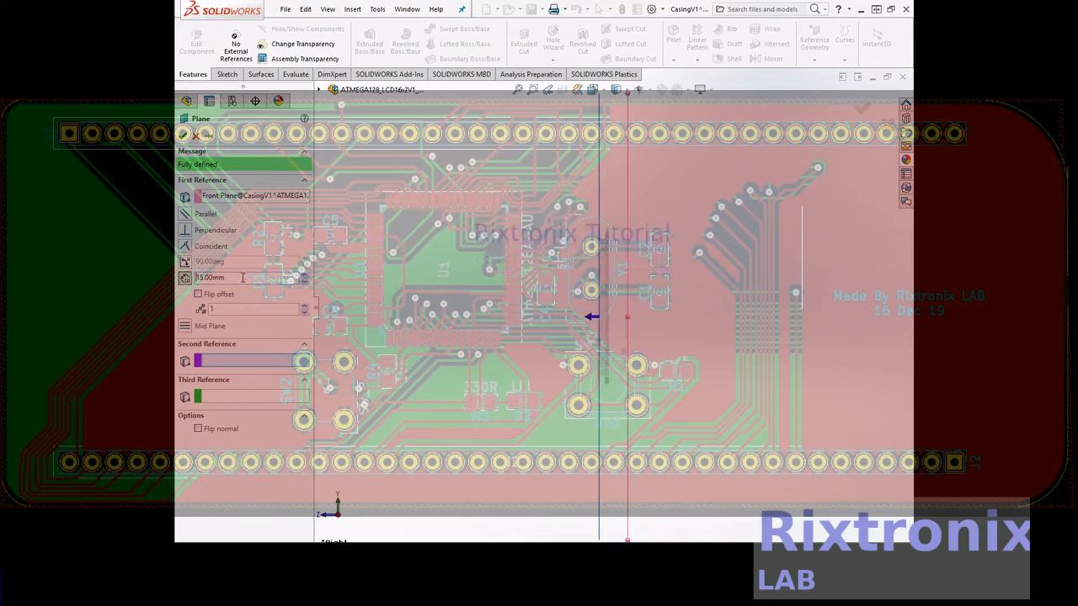
key(BackSpace)
key(BackSpace)
text(20)
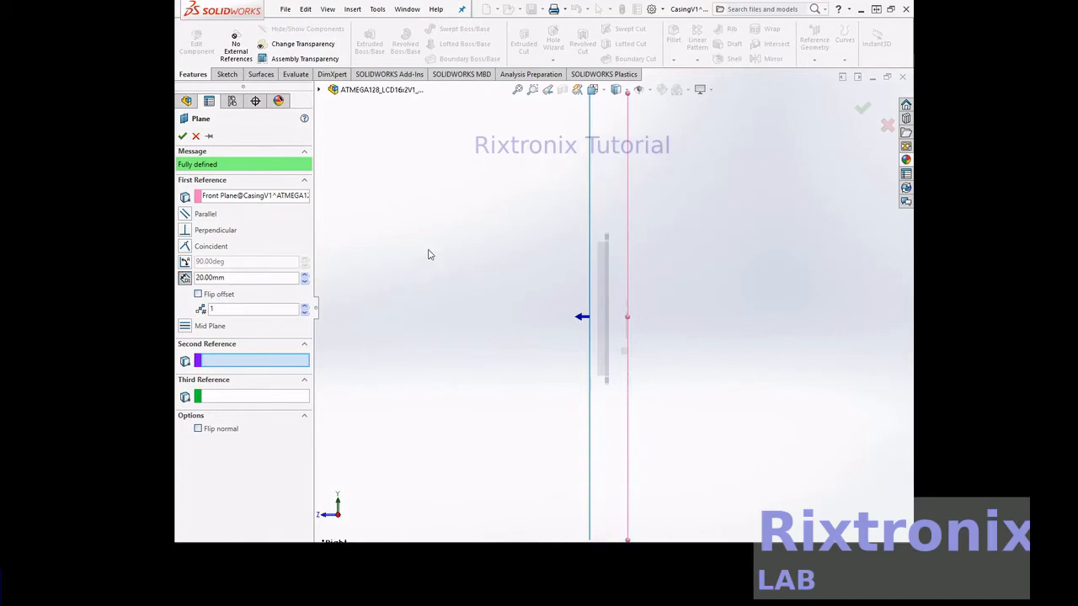
click(182, 136)
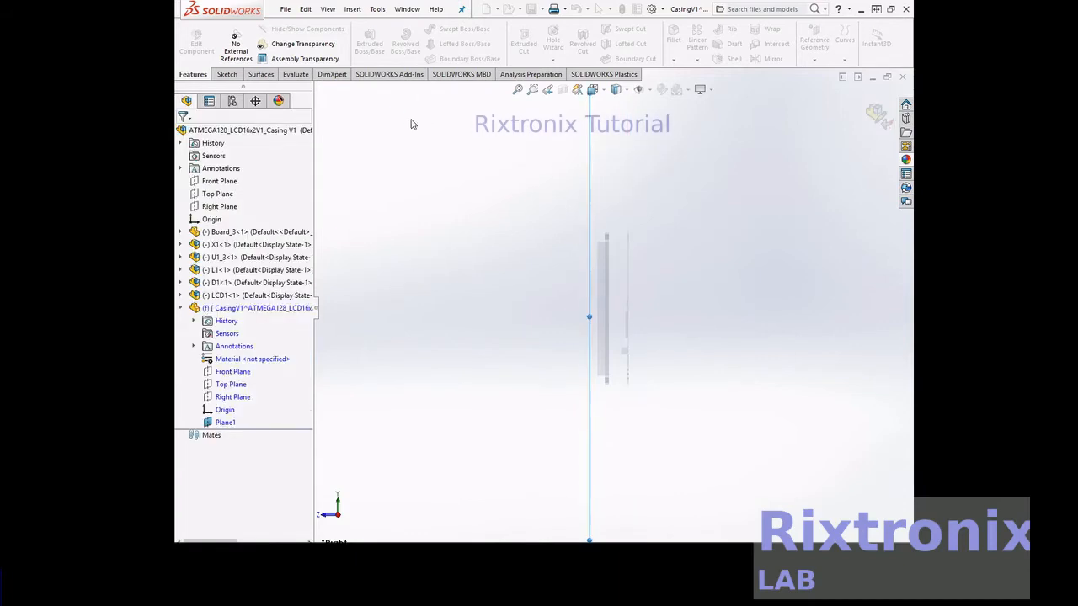
Create a second plane offset 20 mm from the casing's Front Plane, with the offset flipped to the opposite side.
click(239, 374)
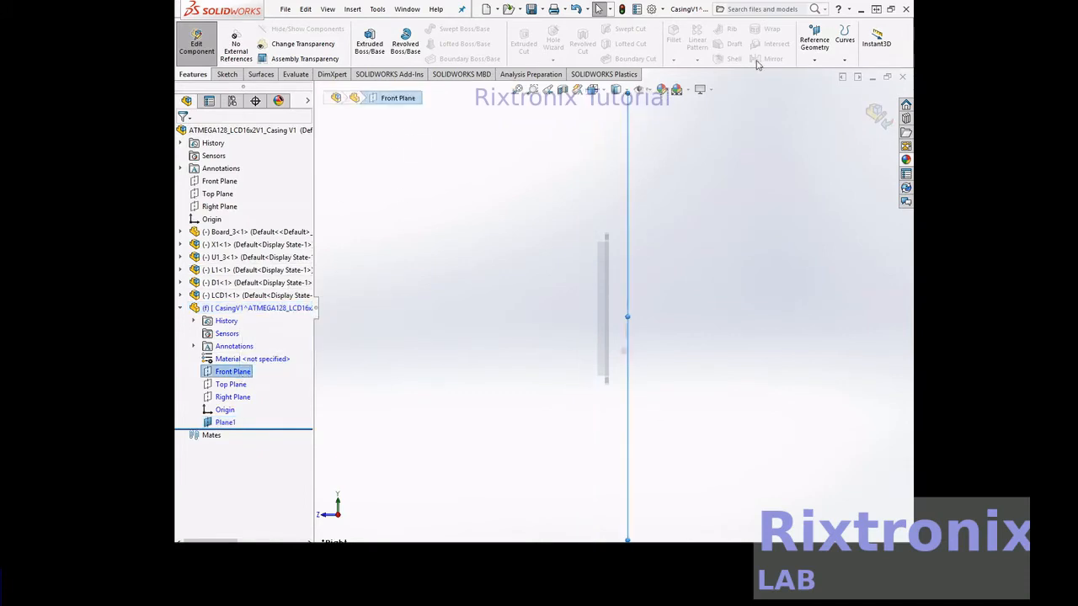
click(814, 61)
click(819, 74)
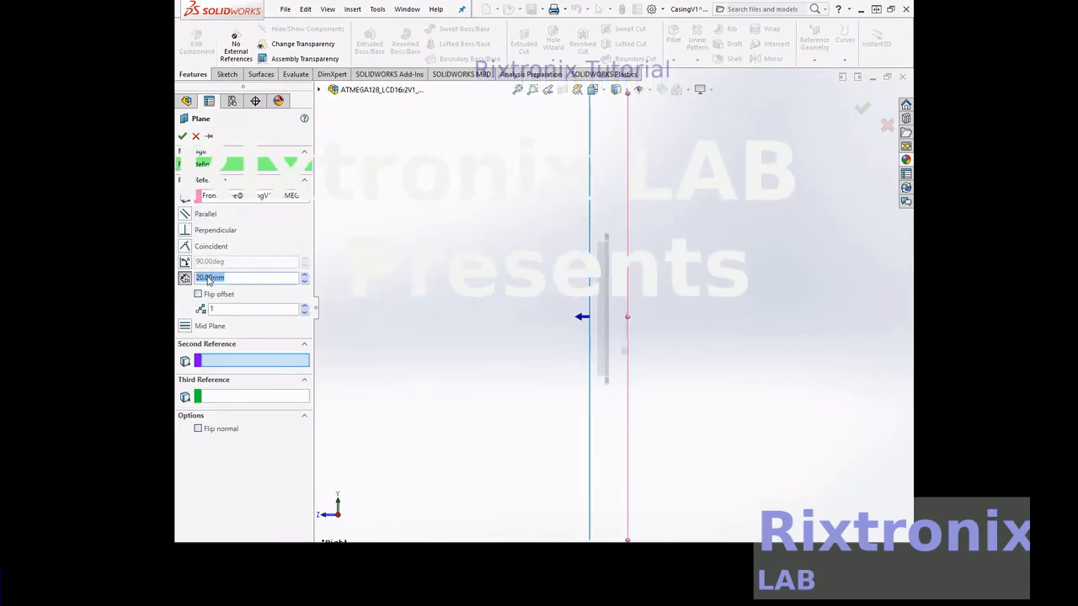
click(199, 293)
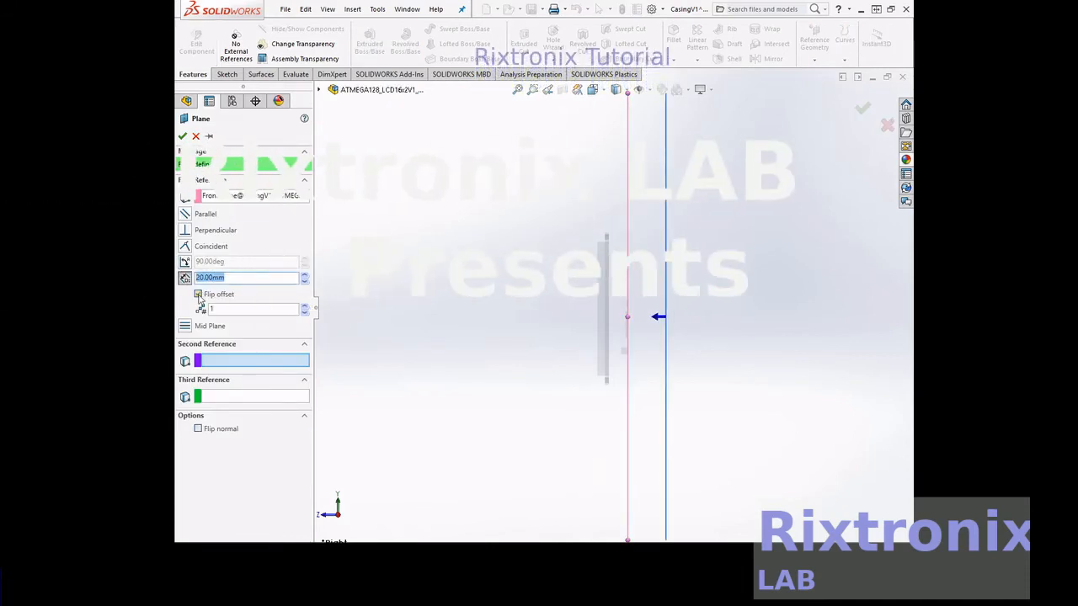
click(211, 275)
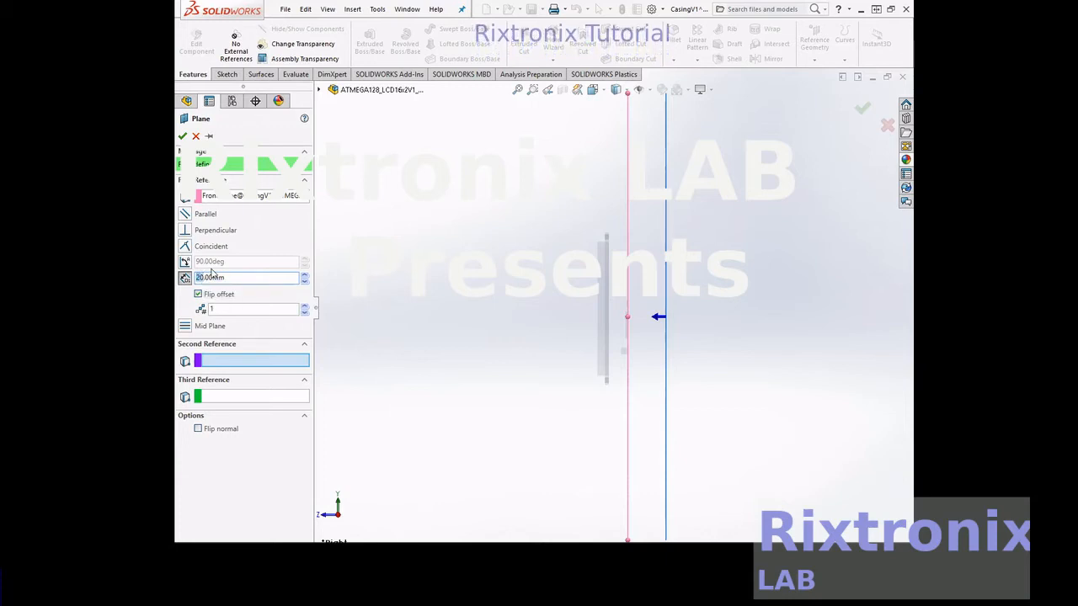
key(BackSpace)
key(BackSpace)
text(1)
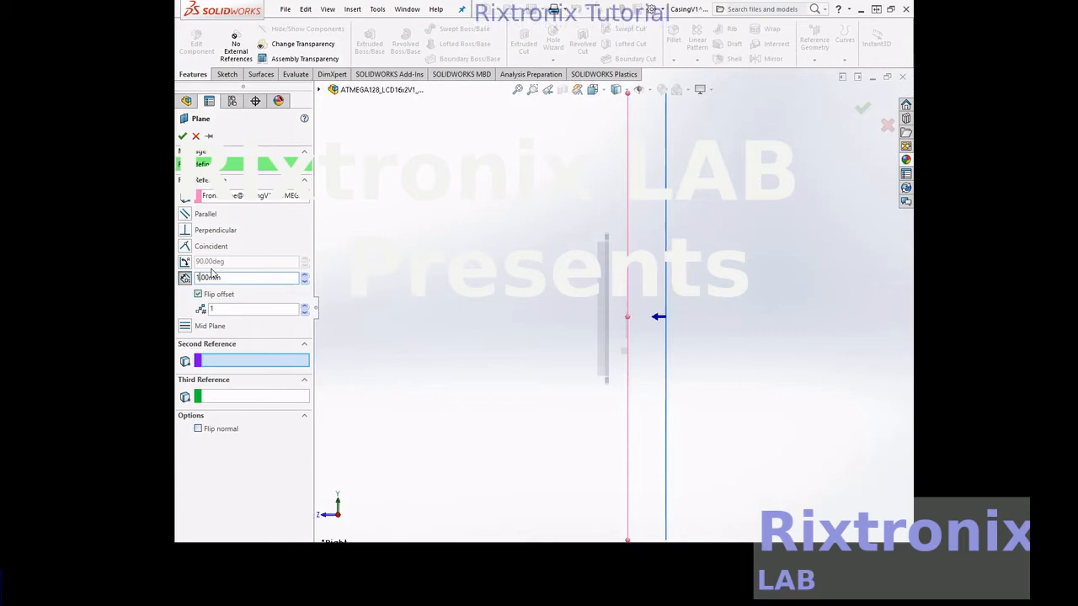
key(BackSpace)
text(20.)
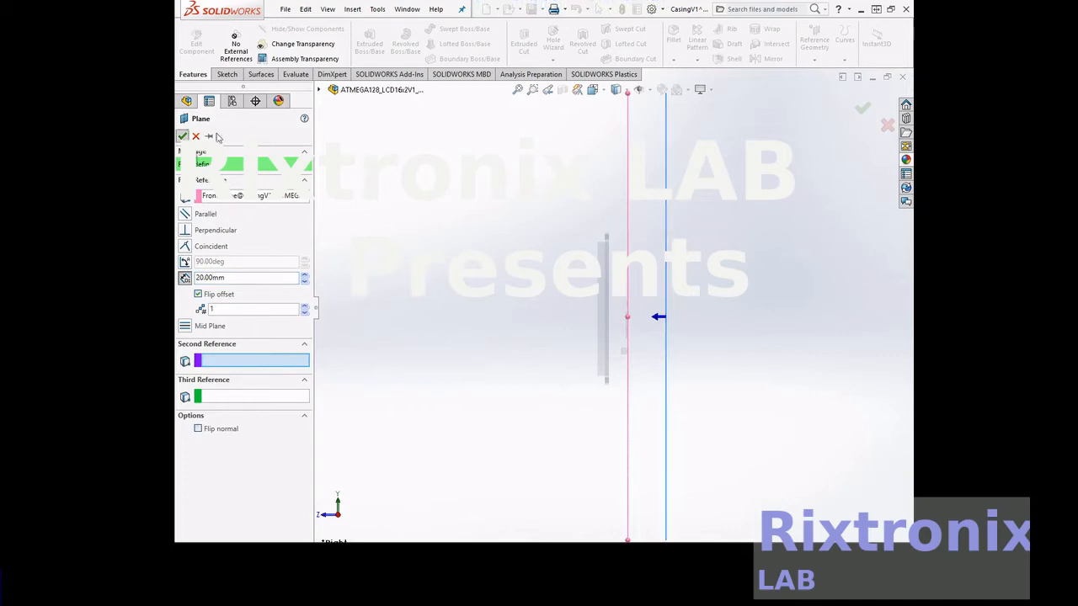
click(183, 136)
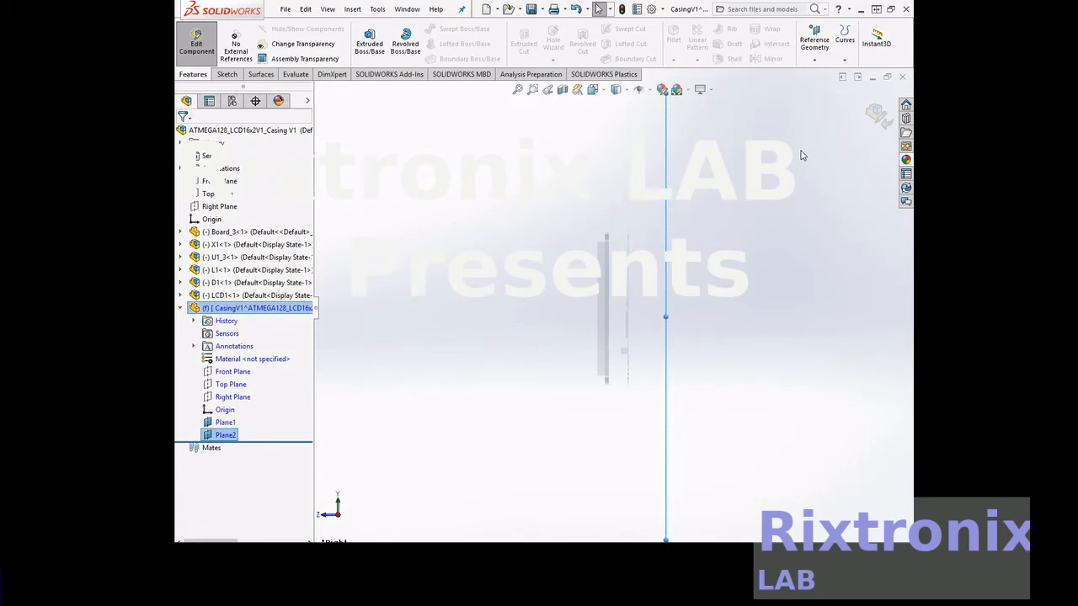
Rename the flipped offset plane, Plane2, as BottomCover.
right_click(604, 175)
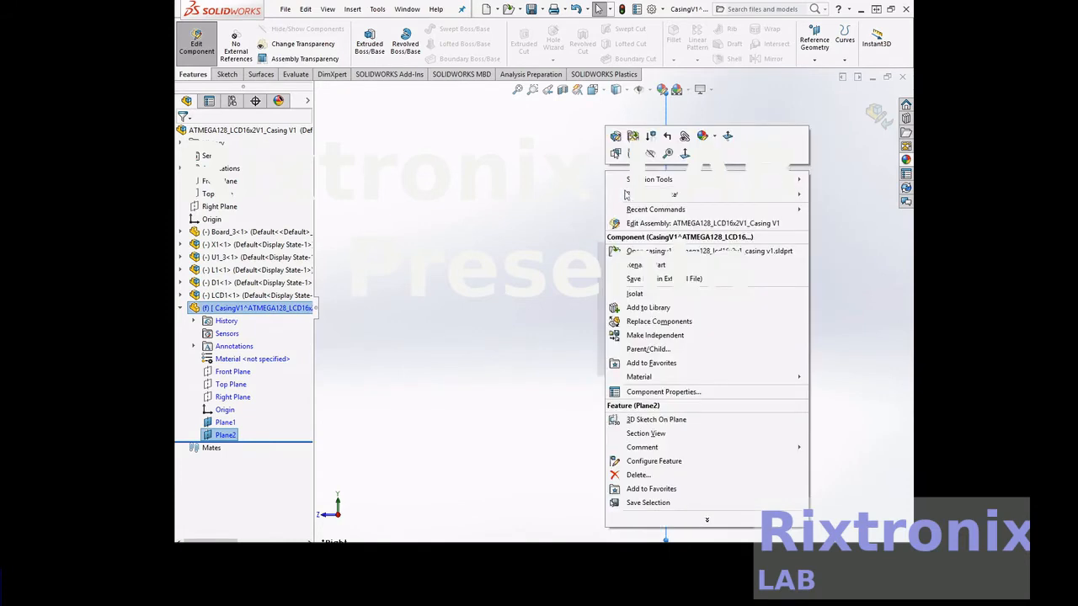
click(527, 233)
drag(527, 233, 436, 218)
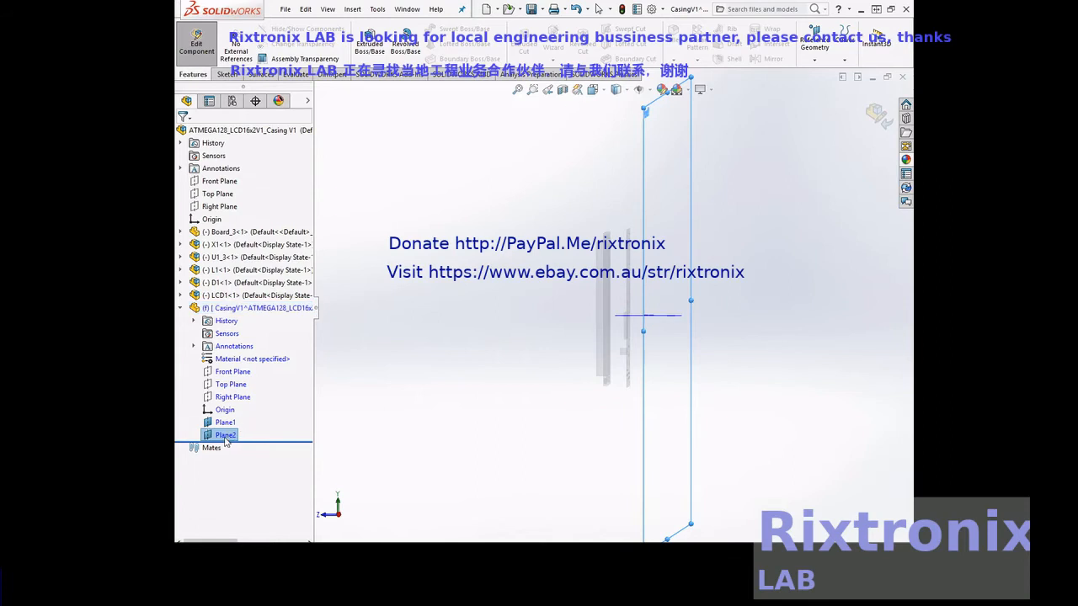
right_click(225, 435)
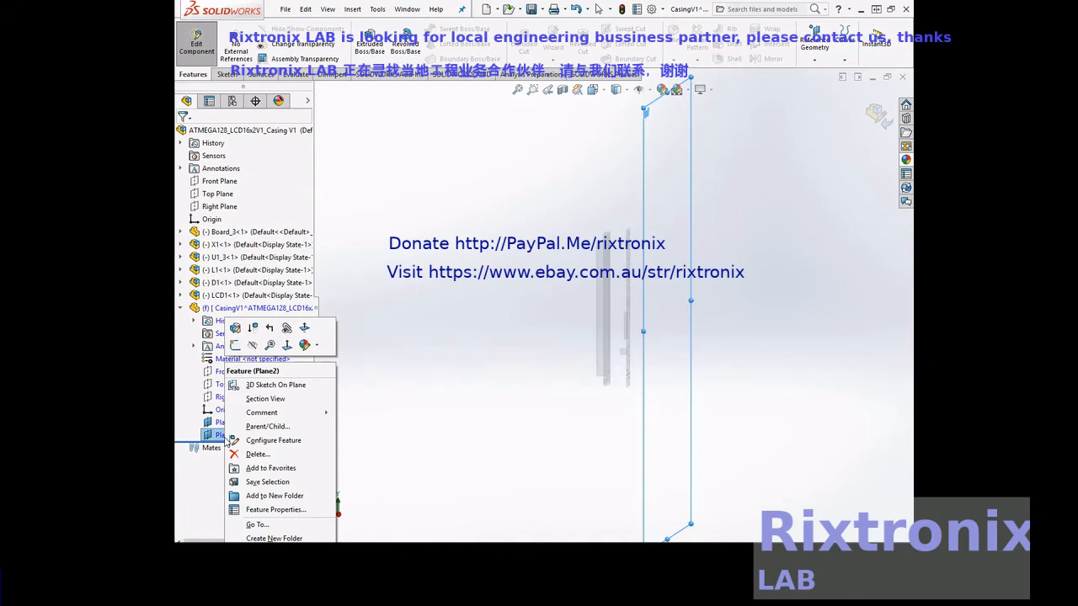
click(453, 384)
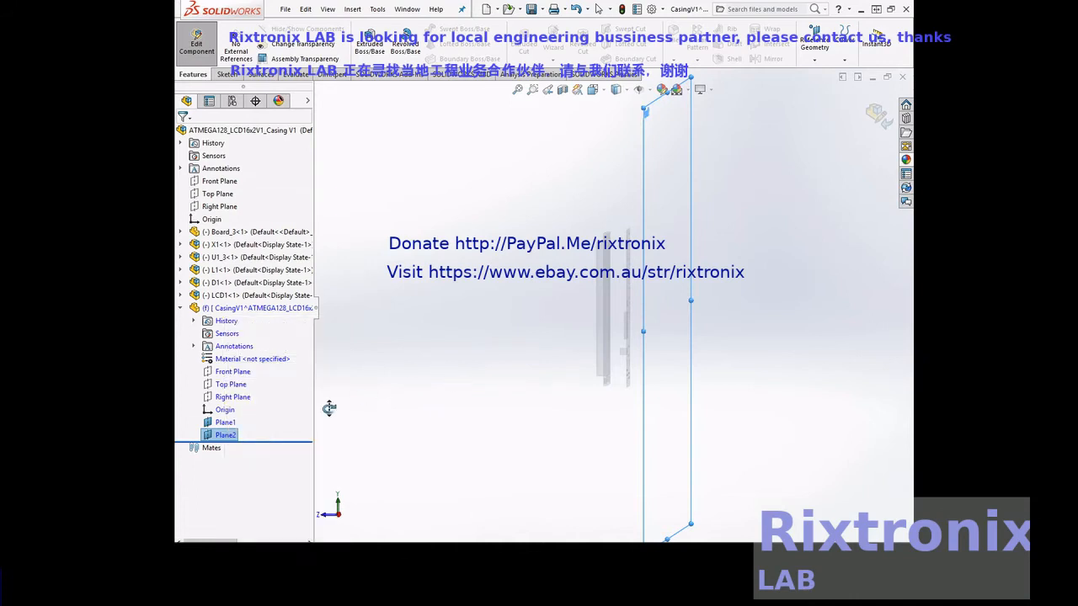
click(228, 436)
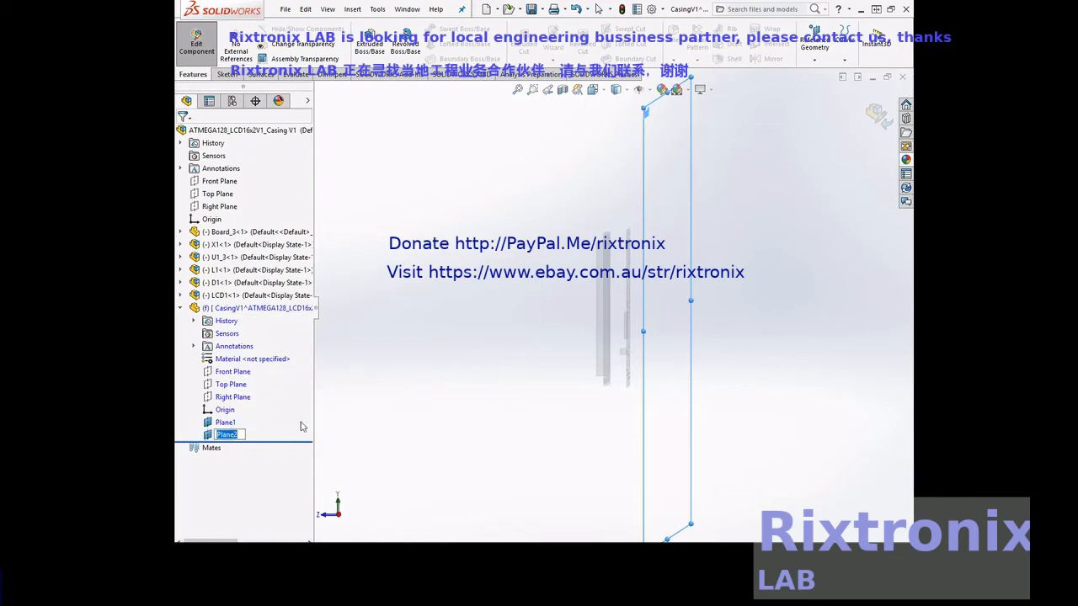
text(bo)
key(BackSpace)
text(BottomCover)
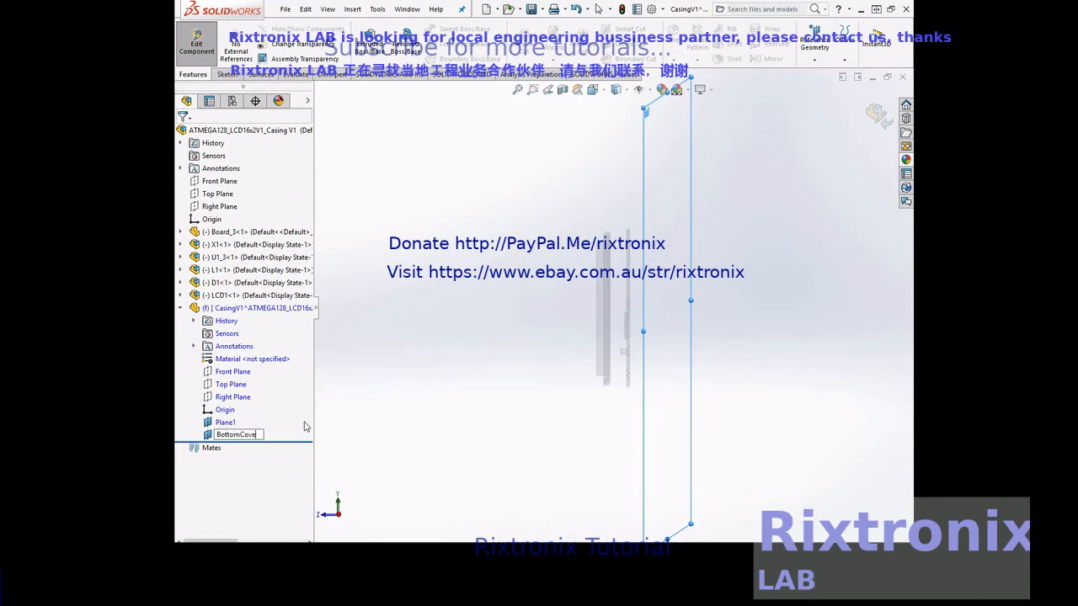
Rename the first offset plane, Plane1, as TopCover.
click(226, 423)
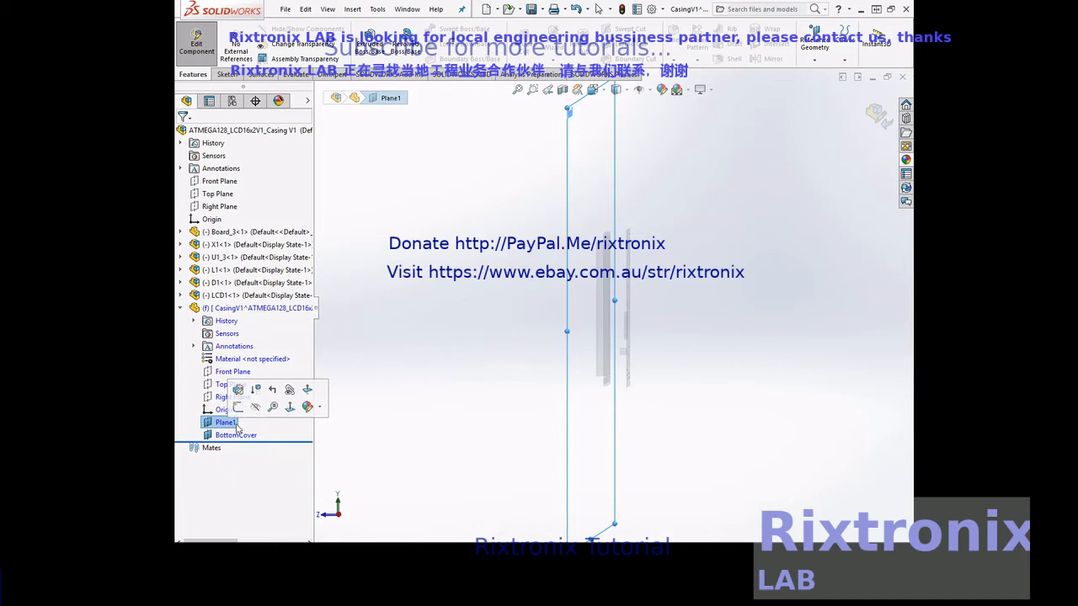
click(225, 423)
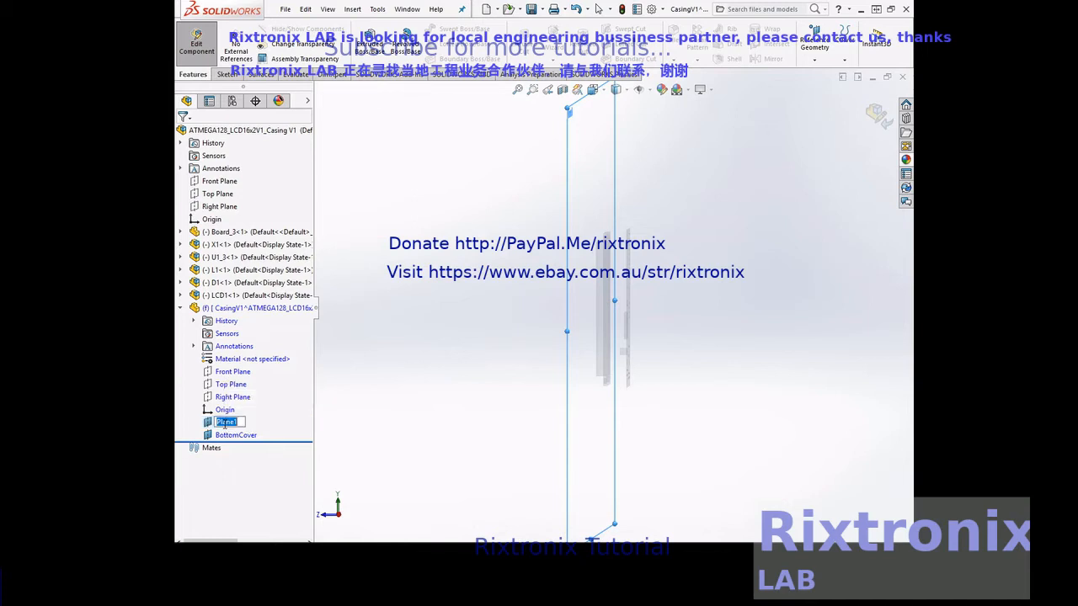
text(TopCov)
key(Return)
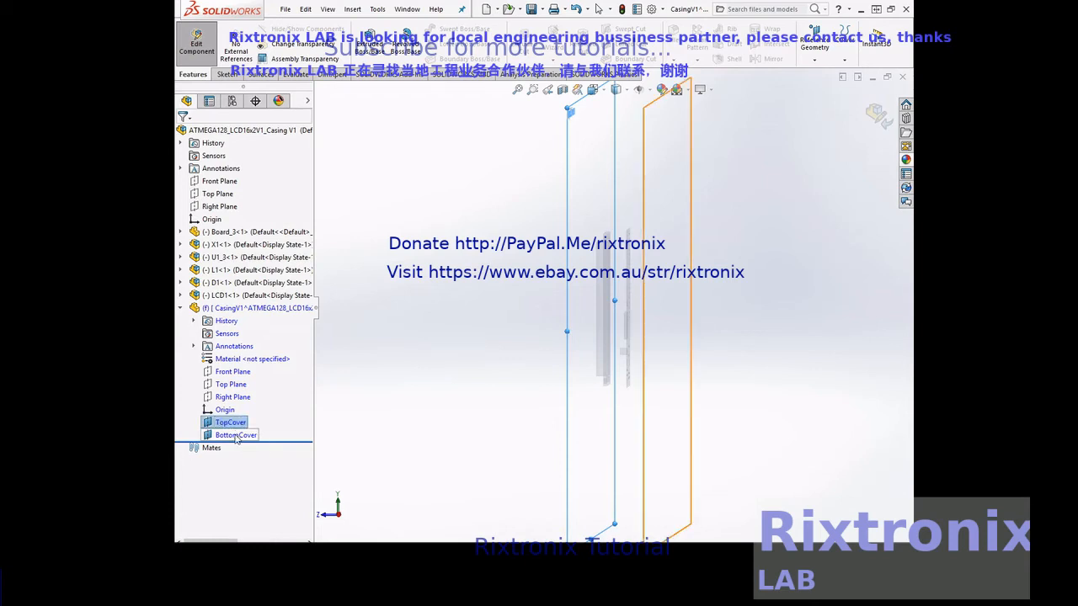
Sketch a center rectangle about 57 mm wide and 110 mm high on the BottomCover plane, centred on the board and surrounding it.
click(236, 436)
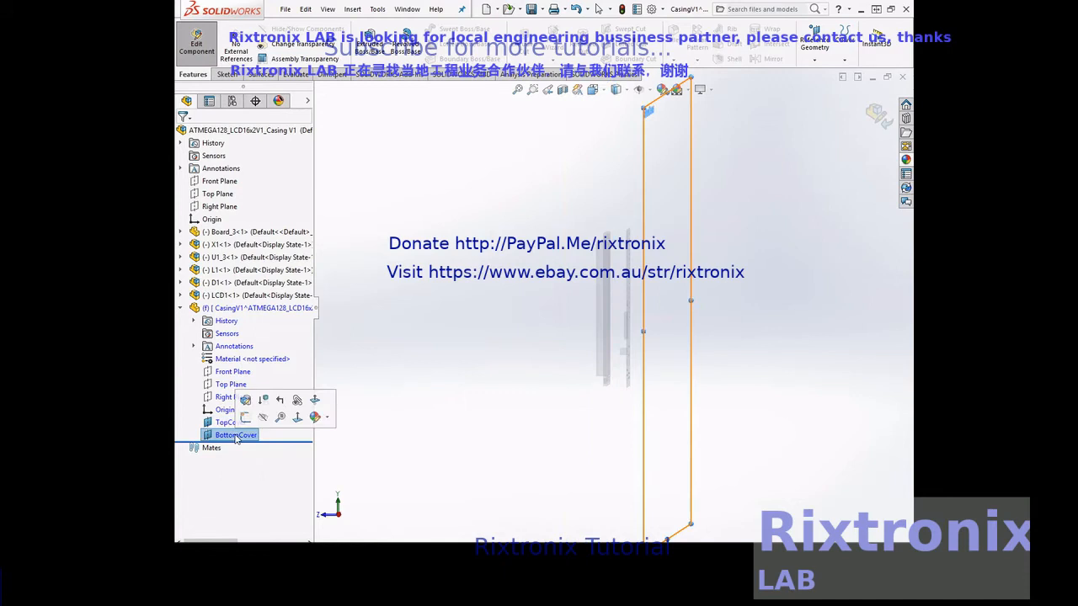
click(297, 417)
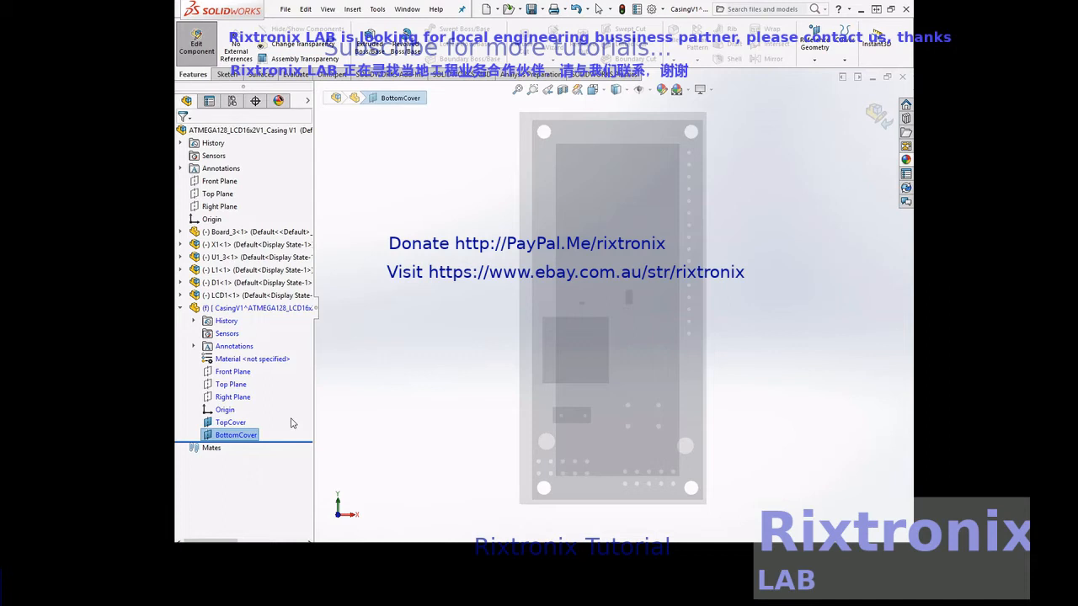
key(z)
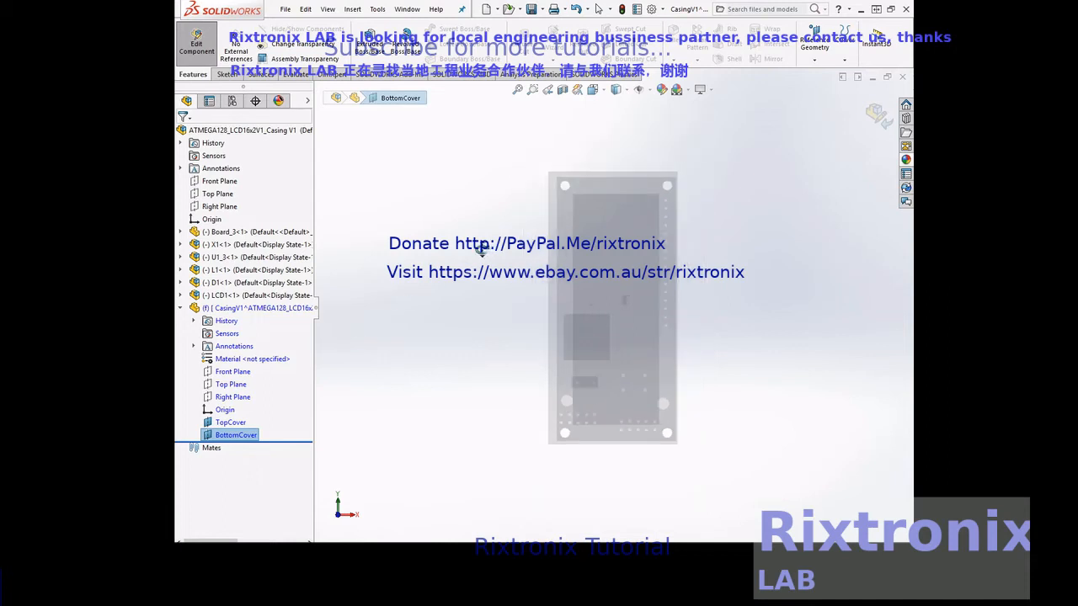
scroll(481, 249, down, 2)
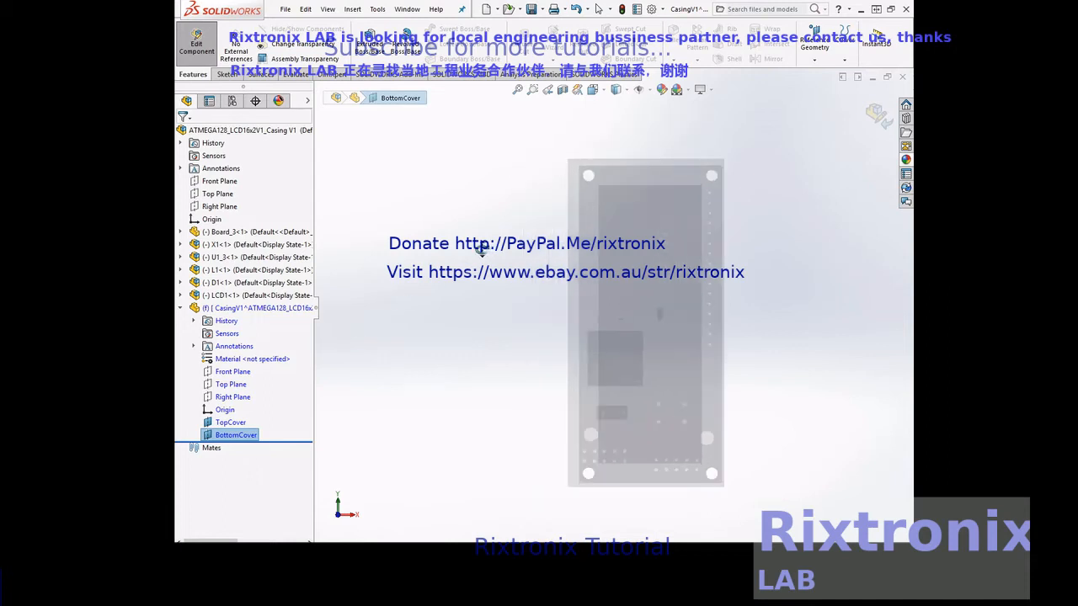
click(228, 74)
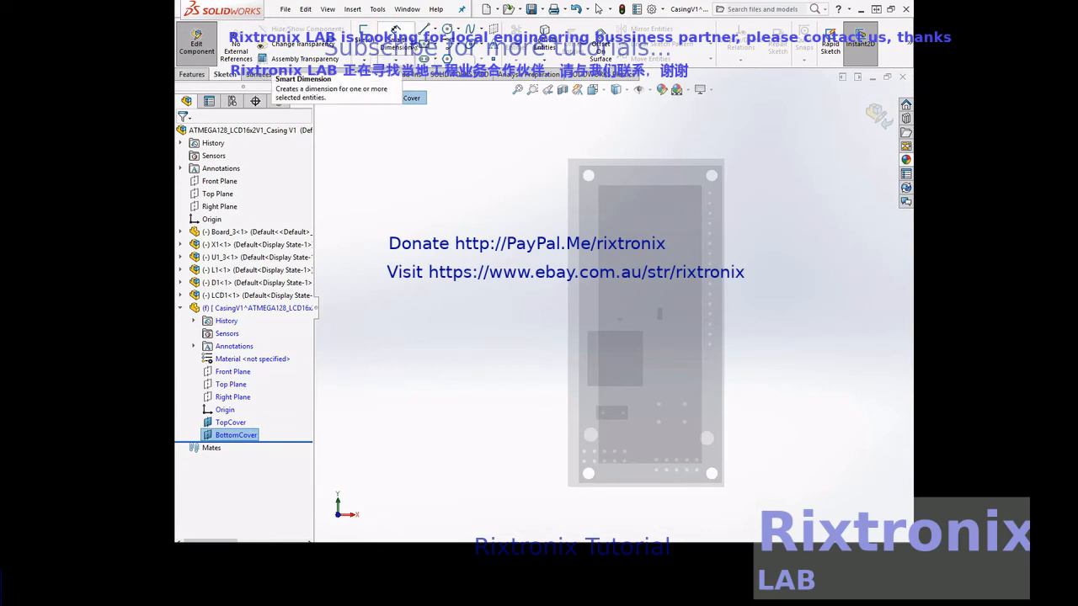
click(423, 46)
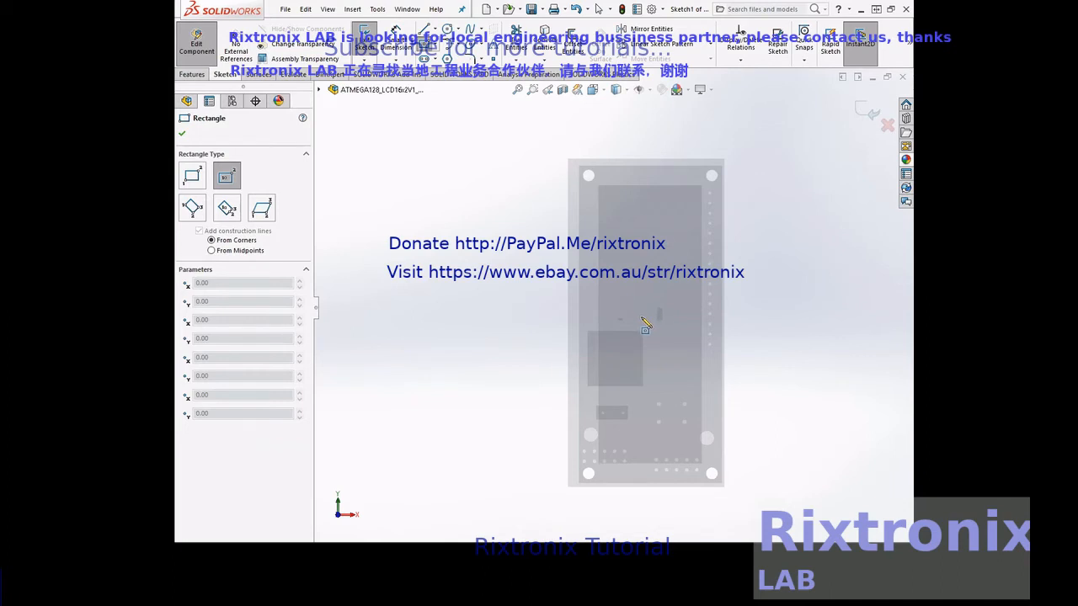
click(648, 310)
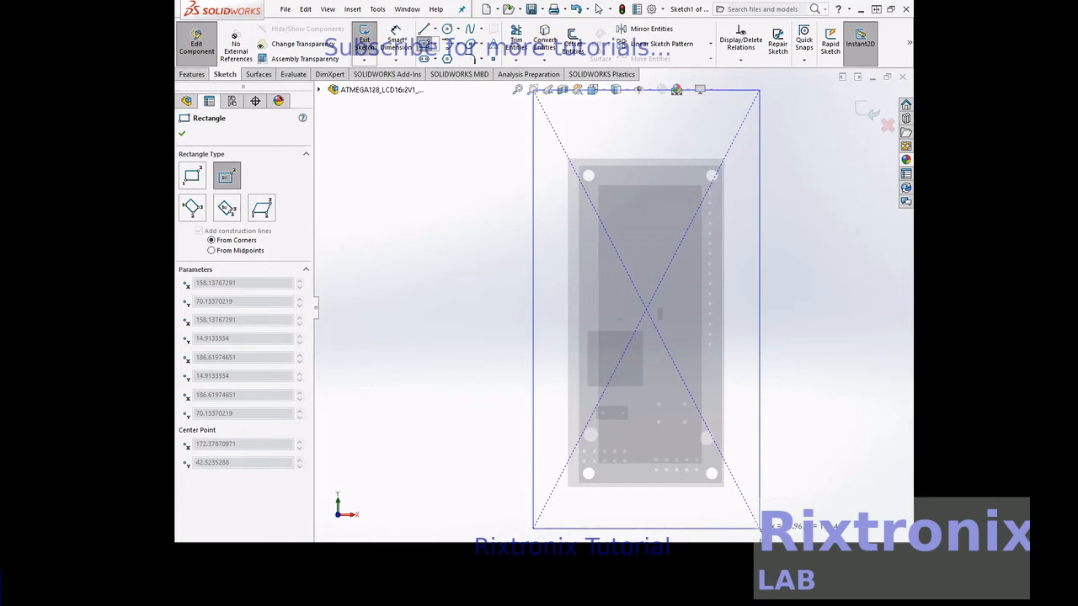
click(760, 528)
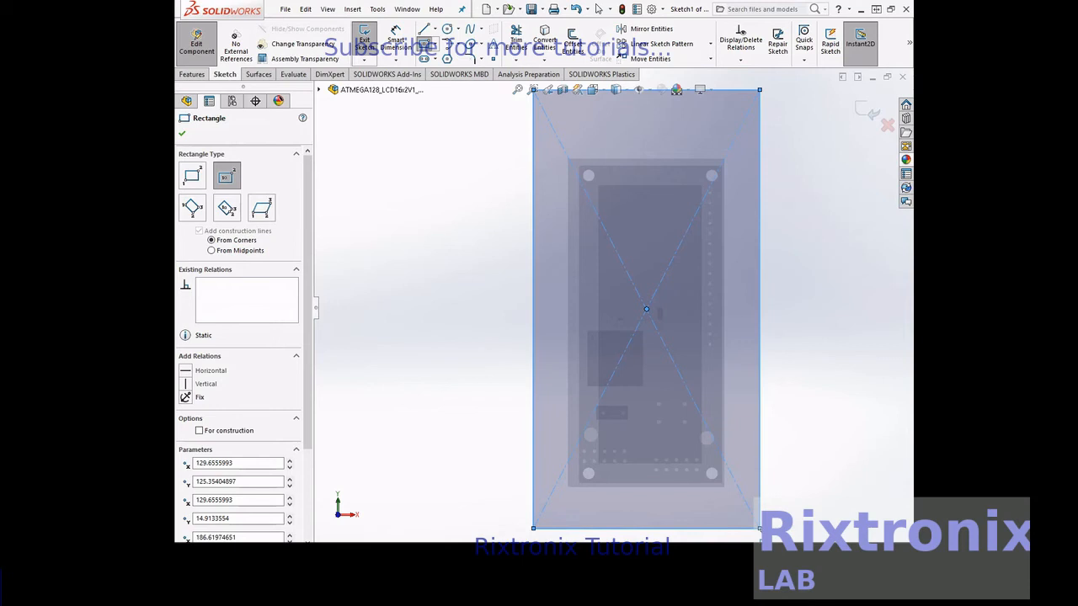
key(Escape)
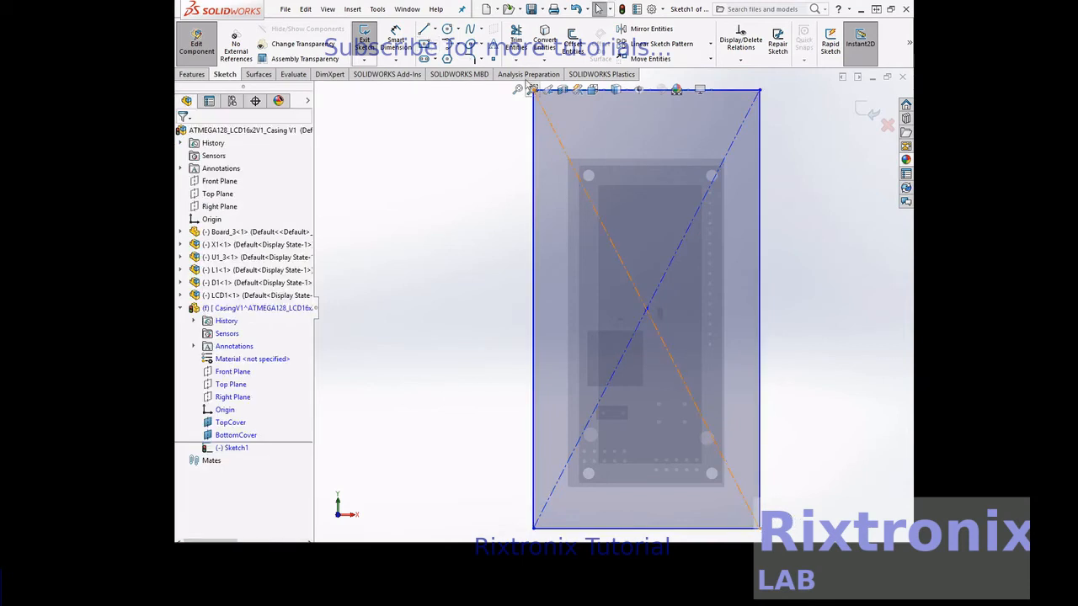
Apply a sketch fillet with a 3 mm radius to all four corners of the bottom cover rectangle.
key(f)
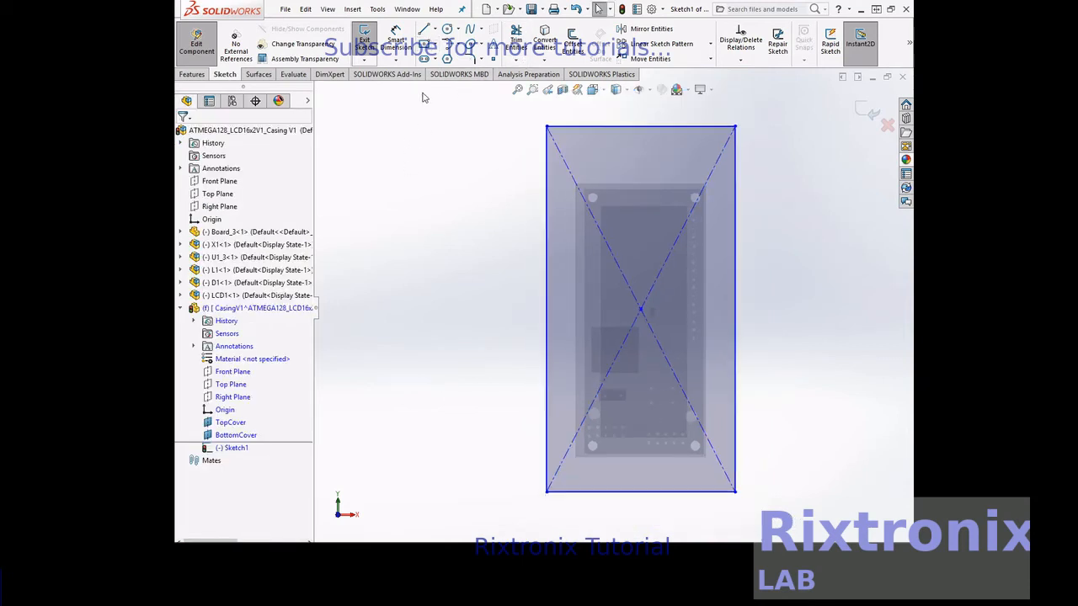
click(469, 60)
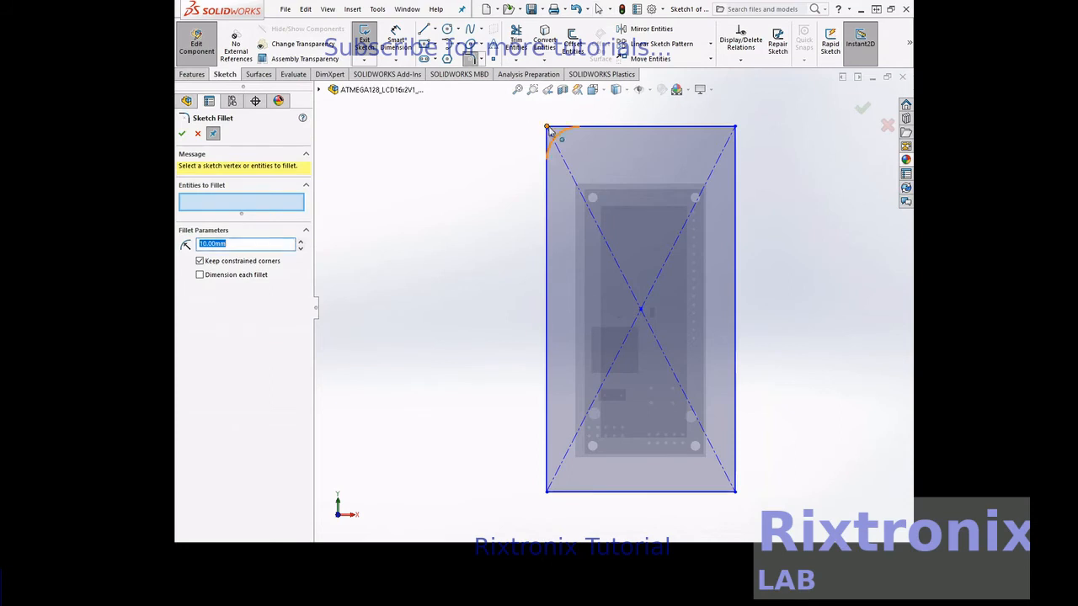
click(734, 129)
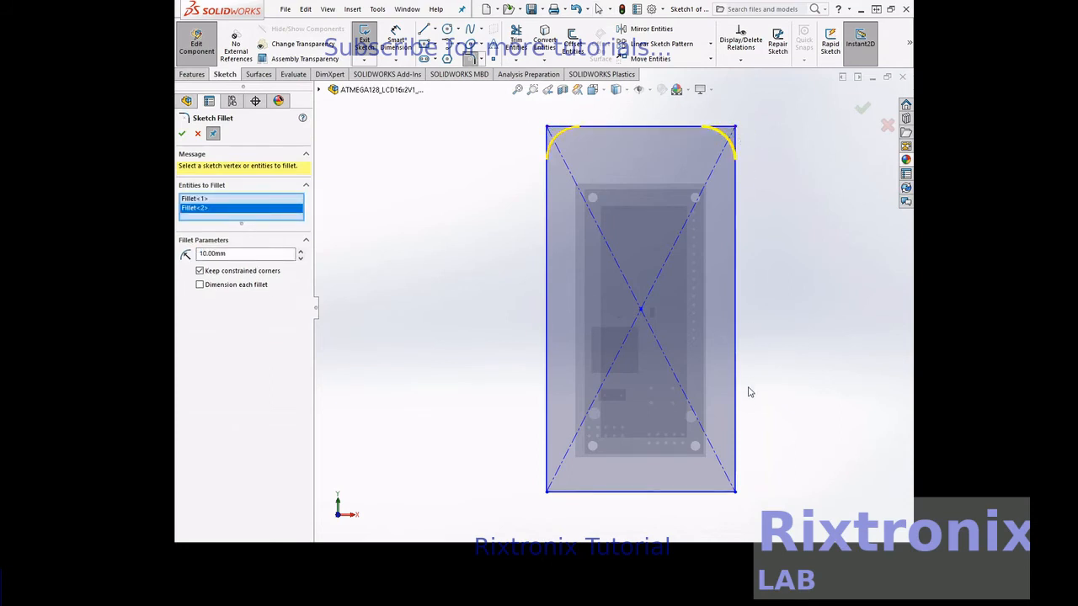
click(737, 492)
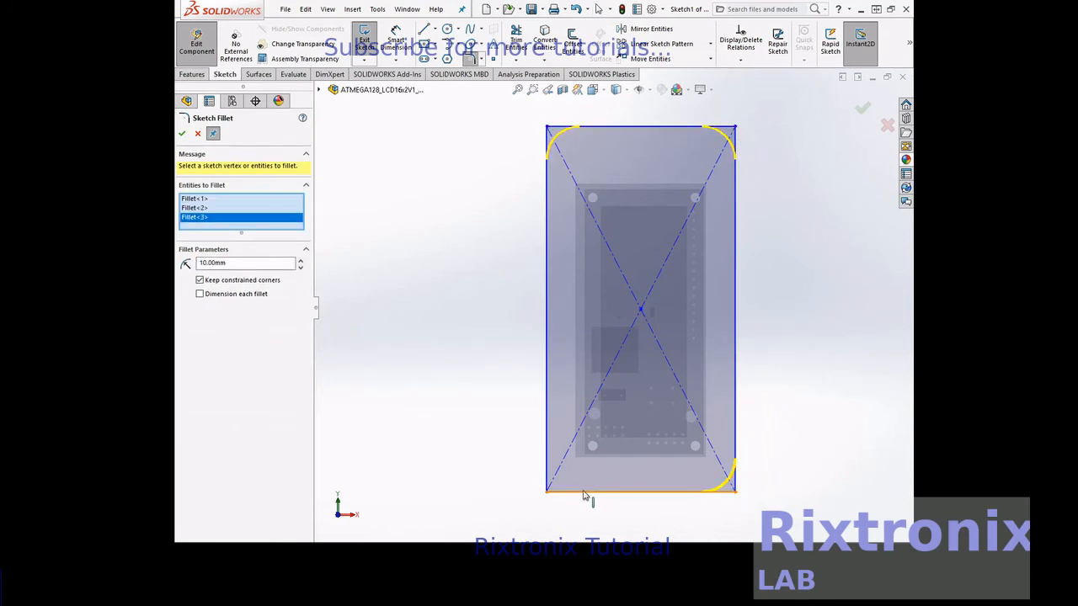
click(546, 492)
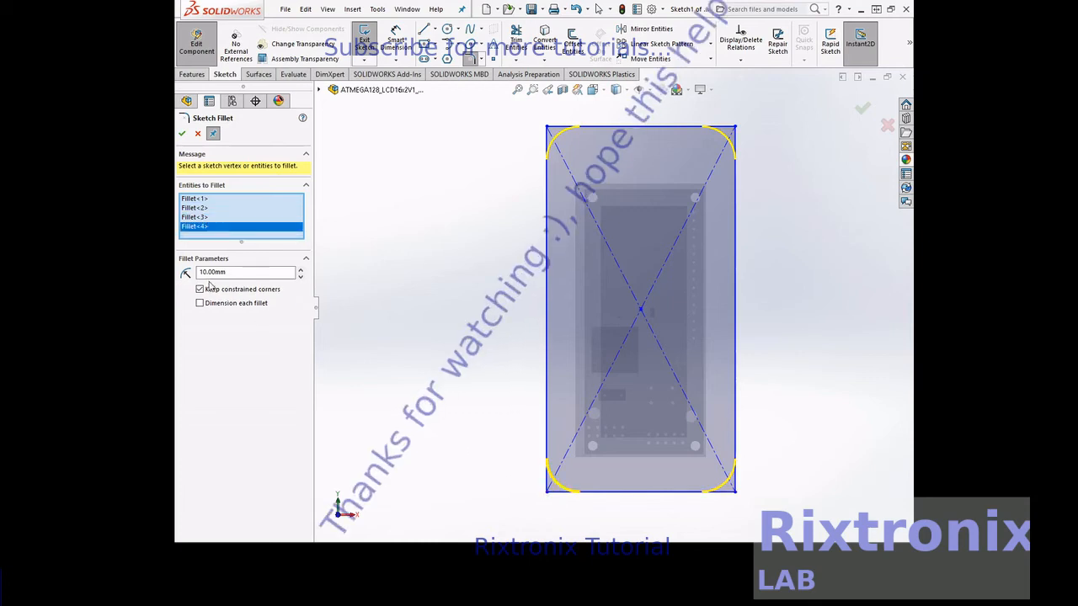
key(BackSpace)
key(BackSpace)
text(3)
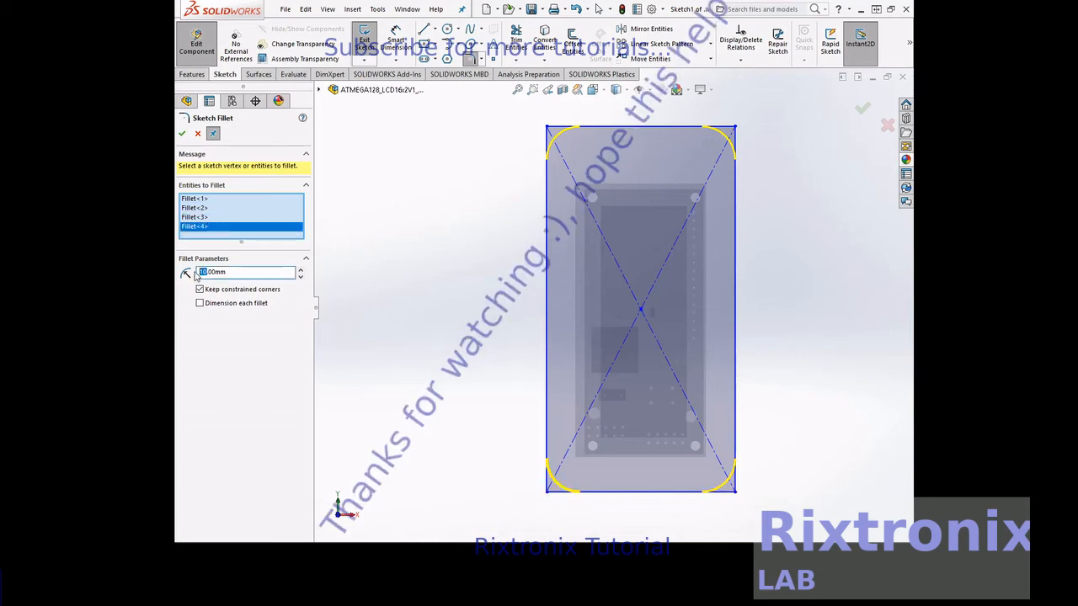